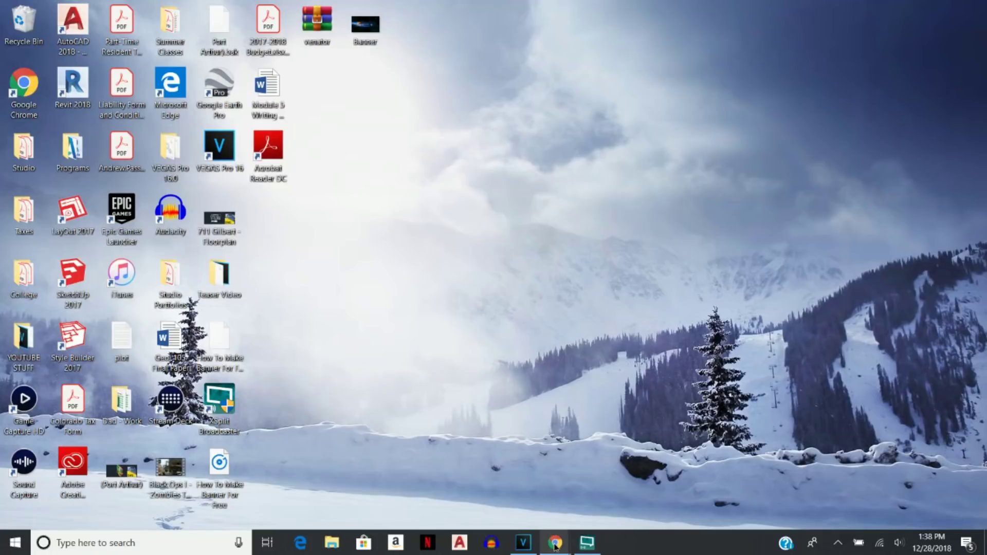
Switch to the browser window with the Venator font page on dafont.com and look over the page
mouse_move(555, 544)
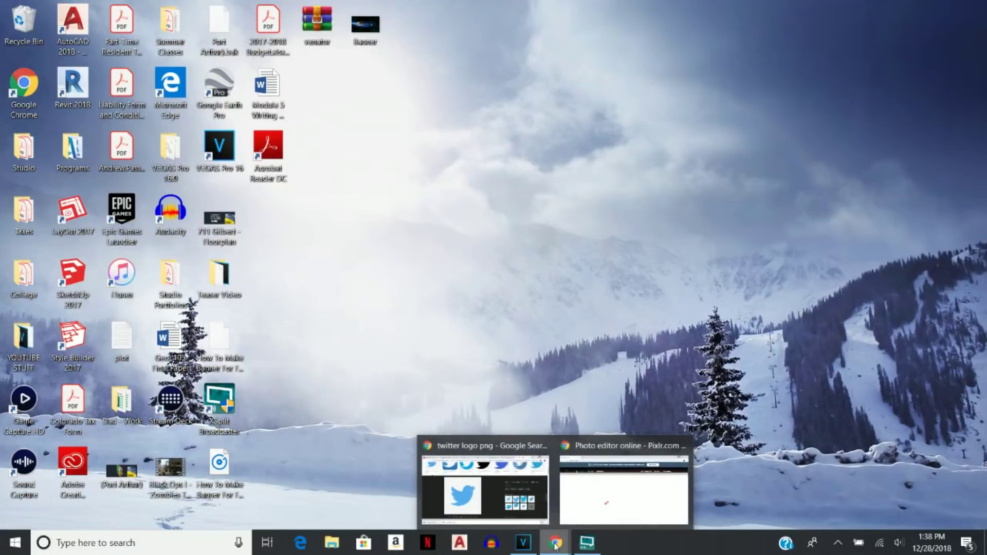
left_click(506, 486)
left_click(100, 23)
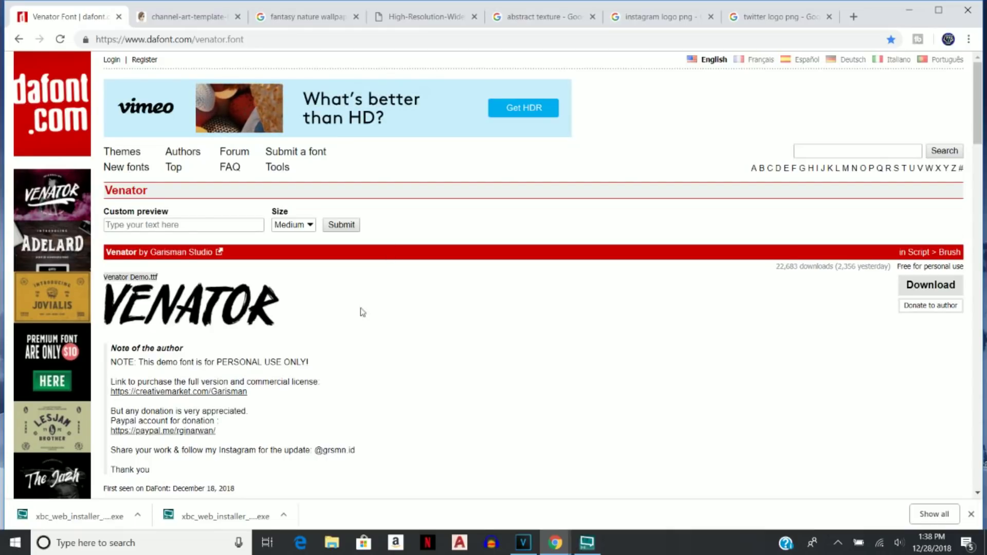
scroll(405, 218, "down", 1)
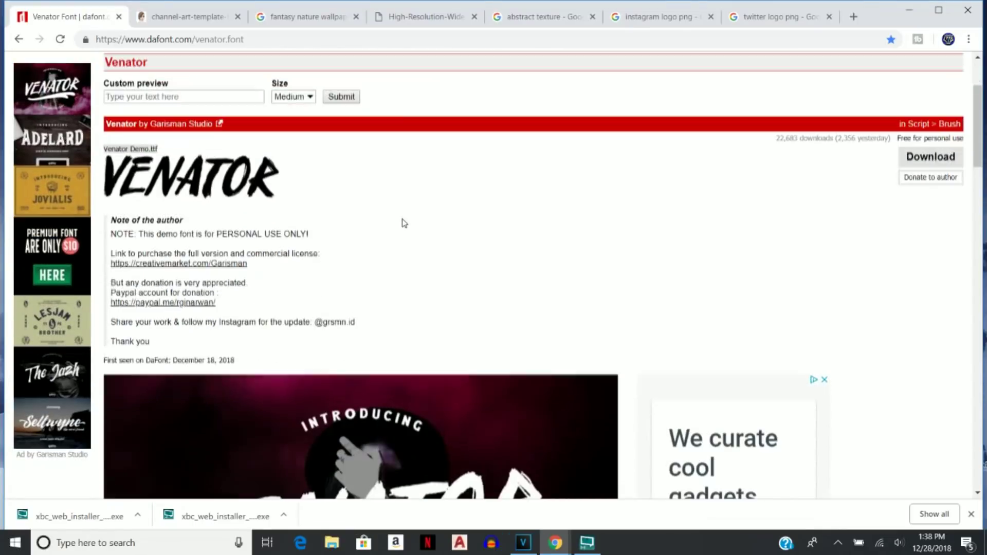
scroll(404, 222, "up", 1)
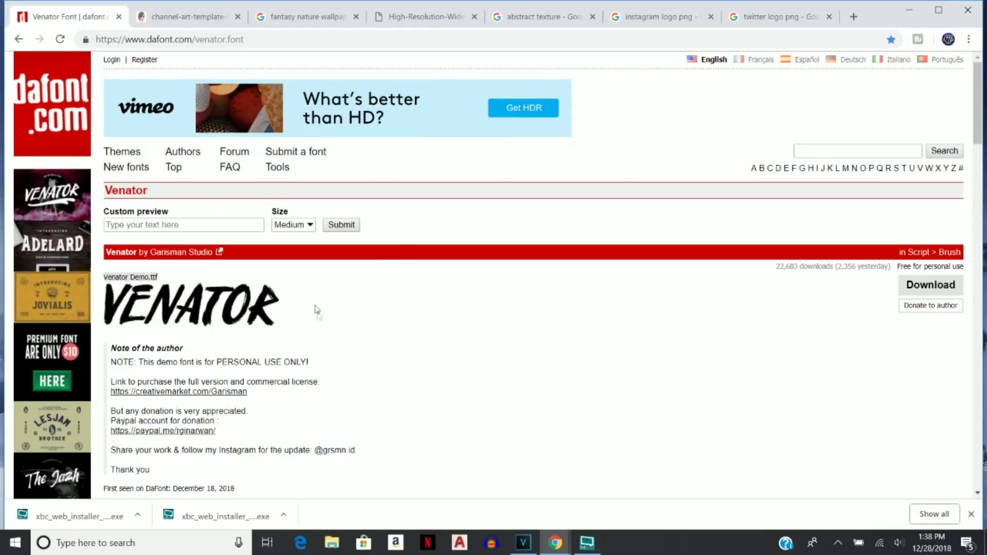
left_click(108, 41)
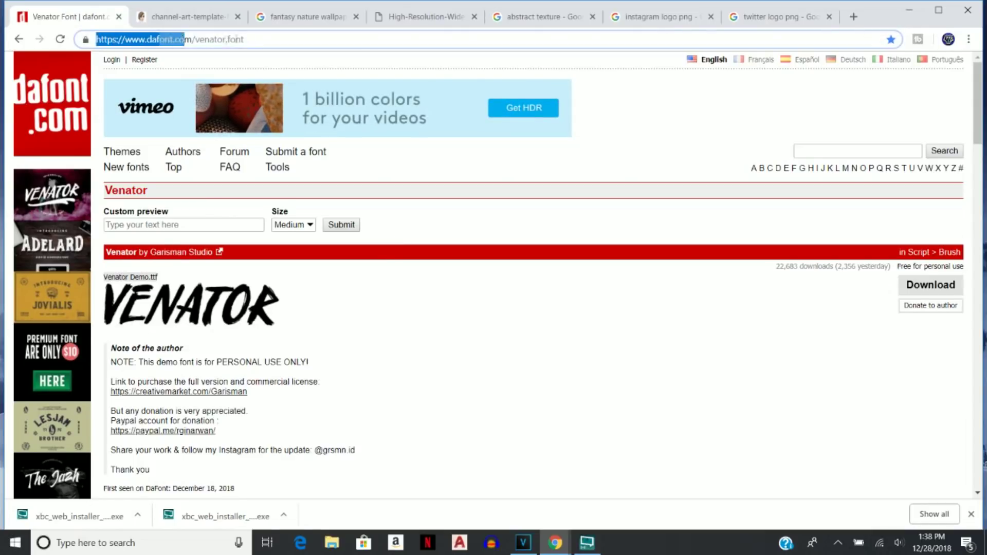
left_click(403, 280)
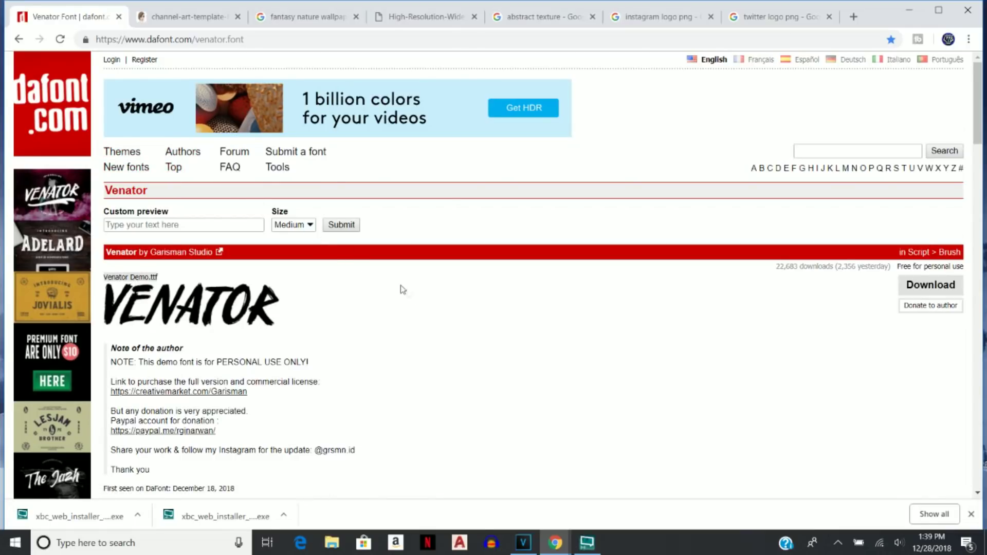
scroll(467, 304, "down", 1)
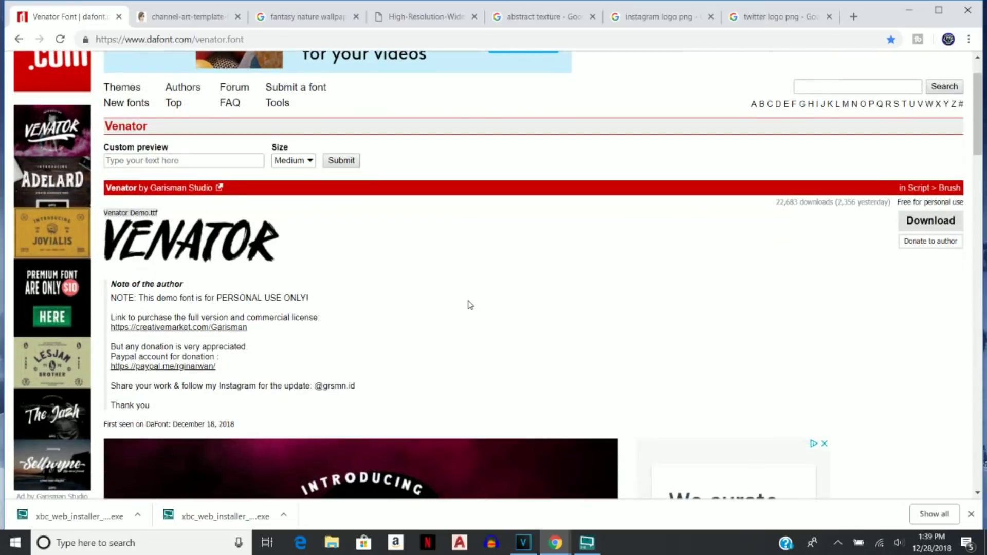
scroll(466, 298, "up", 1)
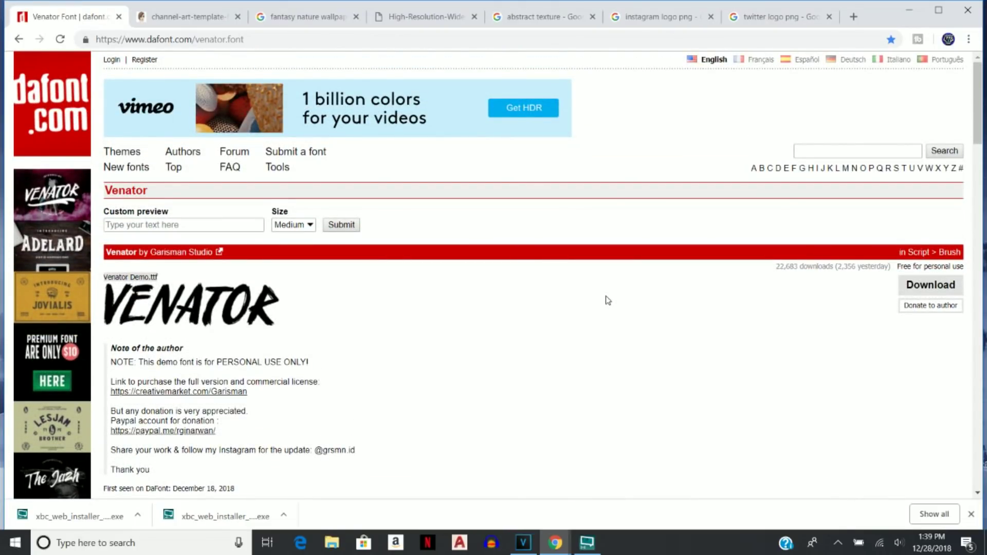
Download the Venator font archive and show the downloaded zip in its folder
left_click(931, 285)
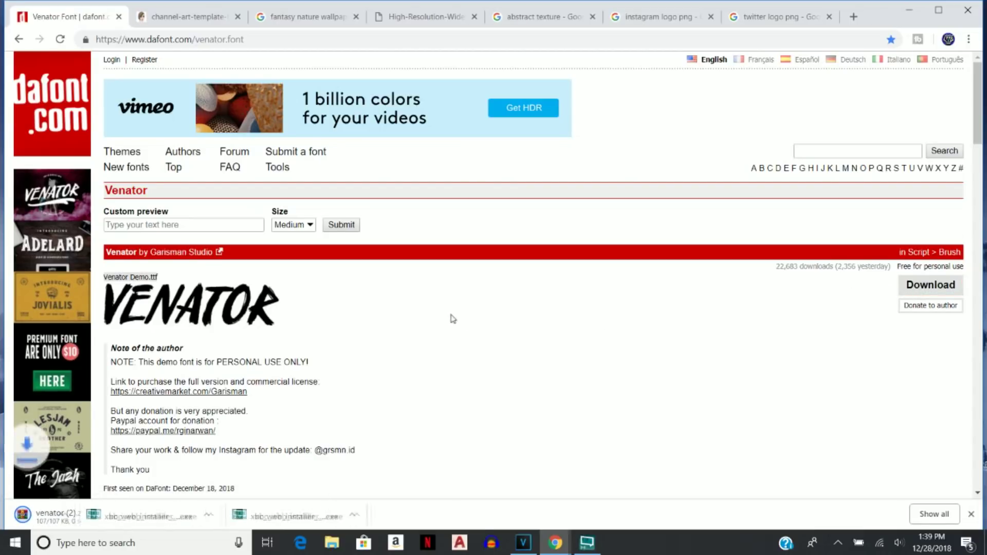
left_click(138, 516)
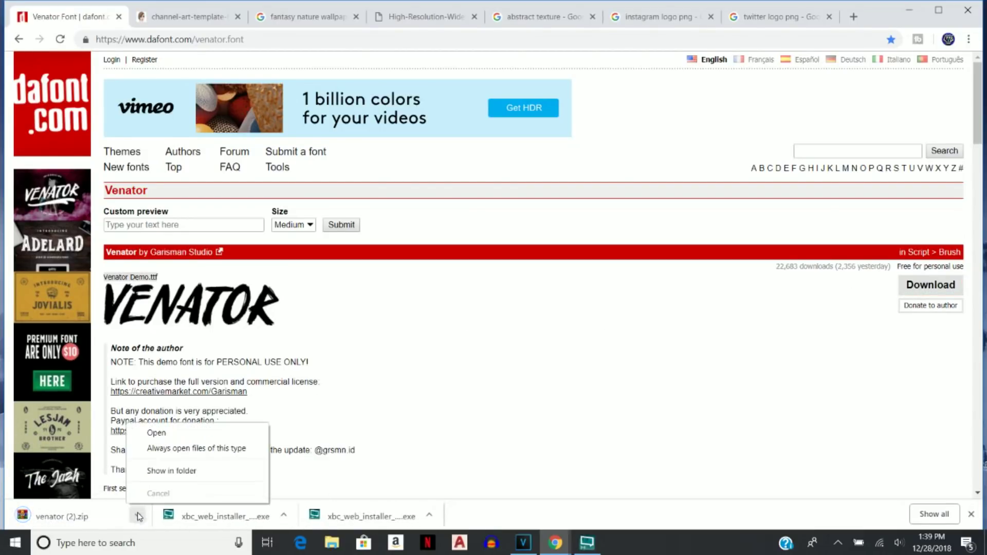
left_click(146, 470)
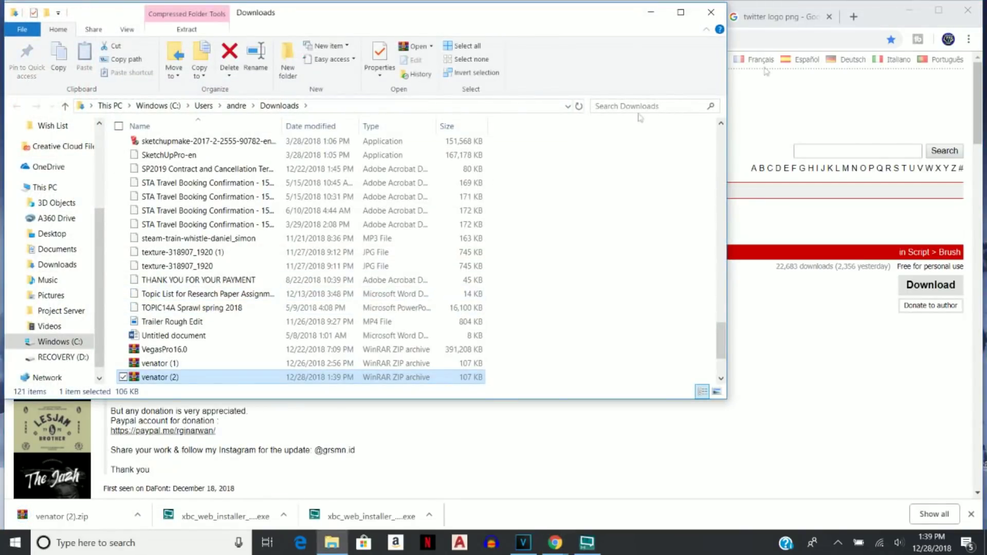
Minimize the browser, reposition the Downloads window, and try to move the venator (2) archive out of the file list
left_click(908, 10)
left_click_drag(478, 13, 625, 110)
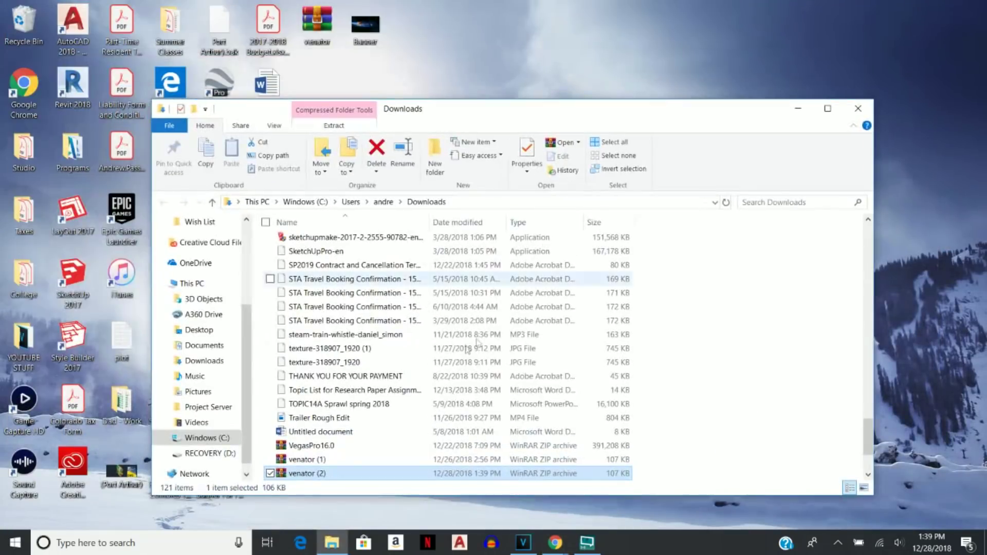
left_click_drag(352, 232, 359, 469)
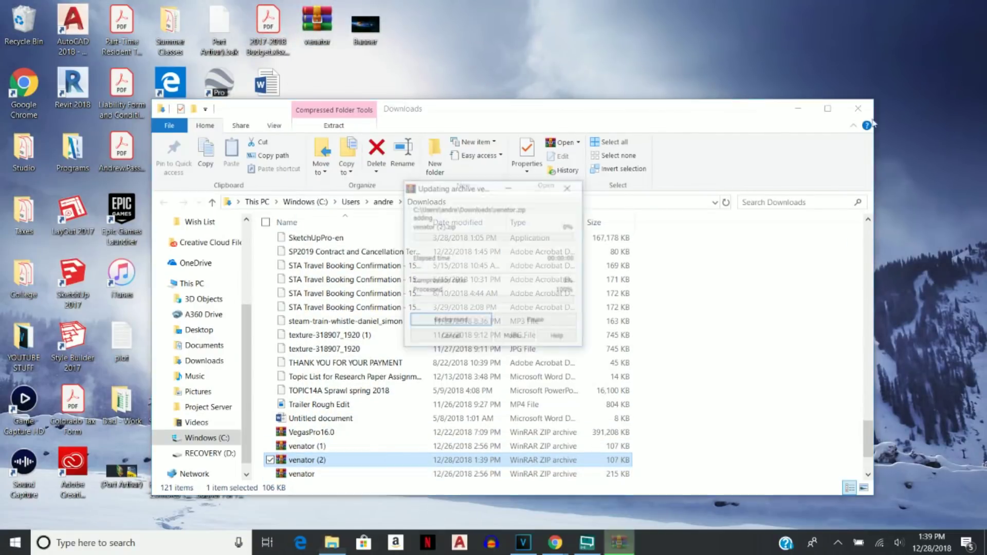
Open the venator archive on the desktop and preview its Venator Demo.ttf font file
key("super+d")
left_click(321, 25)
double_click(322, 24)
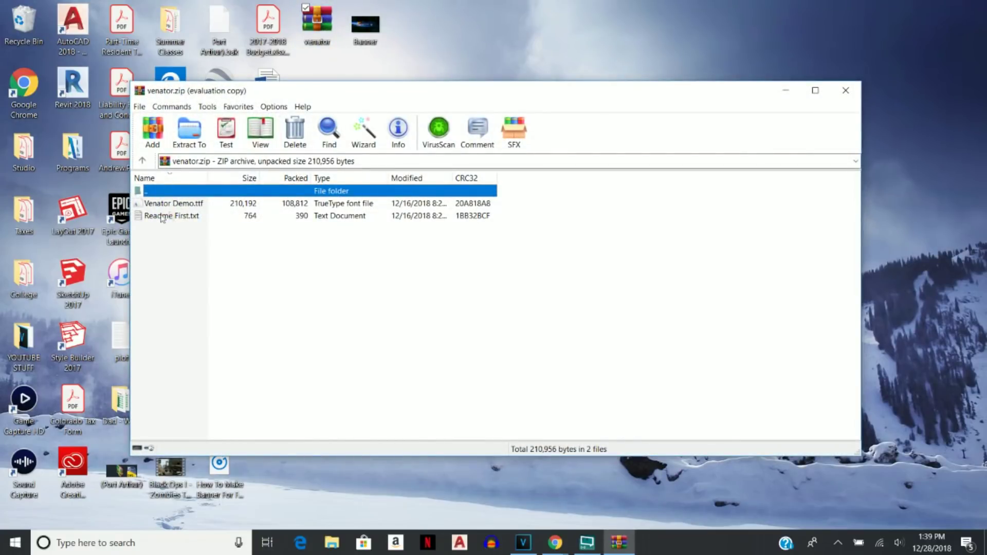
left_click(560, 278)
left_click(155, 206)
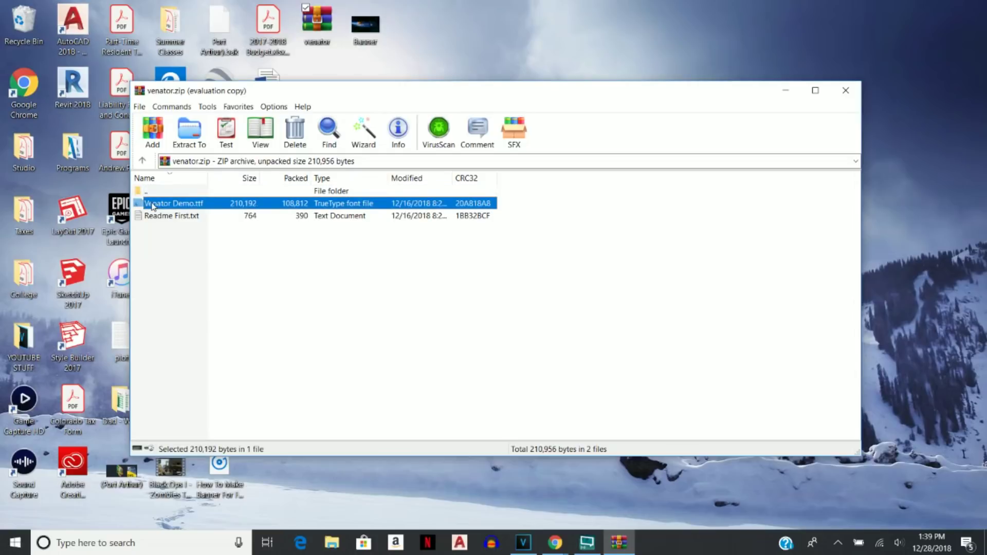
double_click(154, 205)
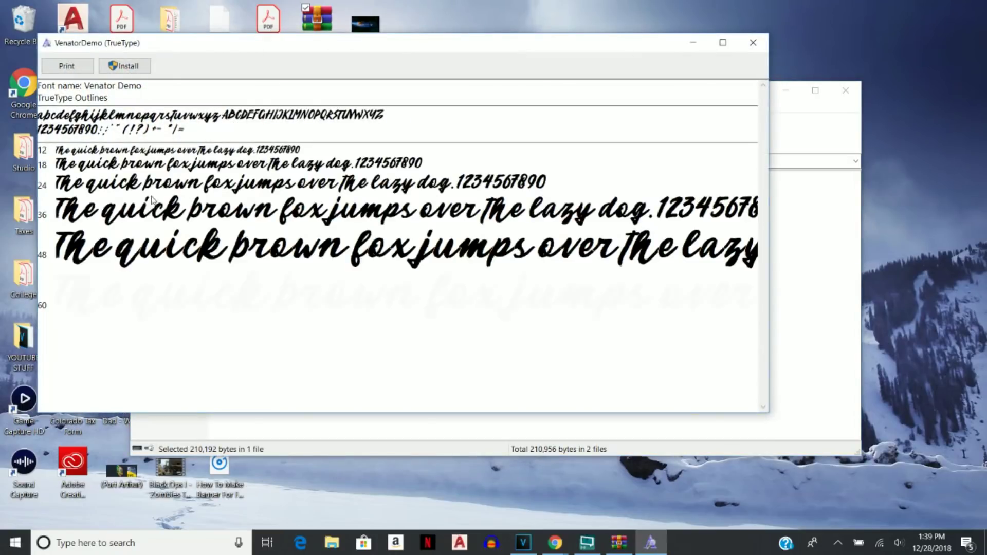
Start installing the Venator Demo font, decline replacing the existing copy, and close the font preview and archive windows
left_click(123, 69)
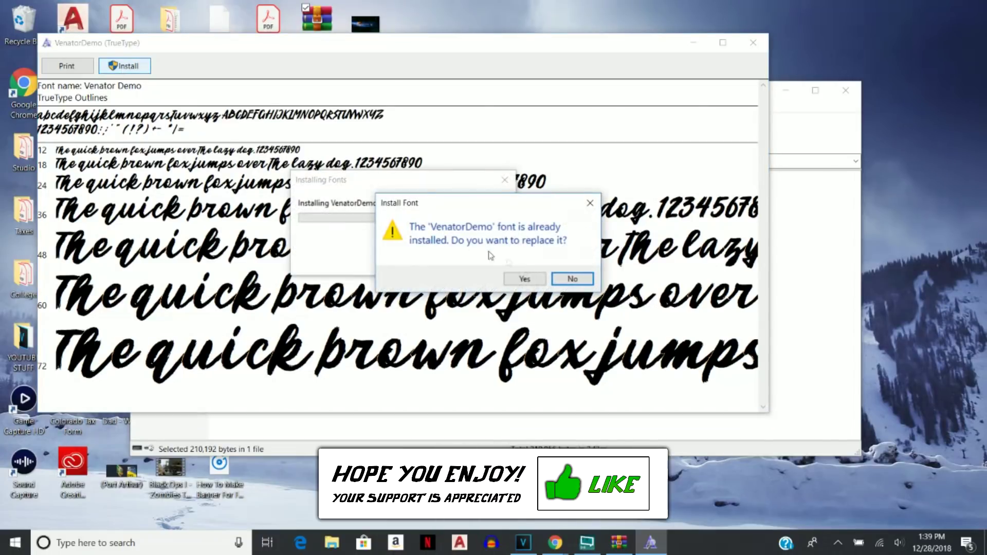
left_click(571, 280)
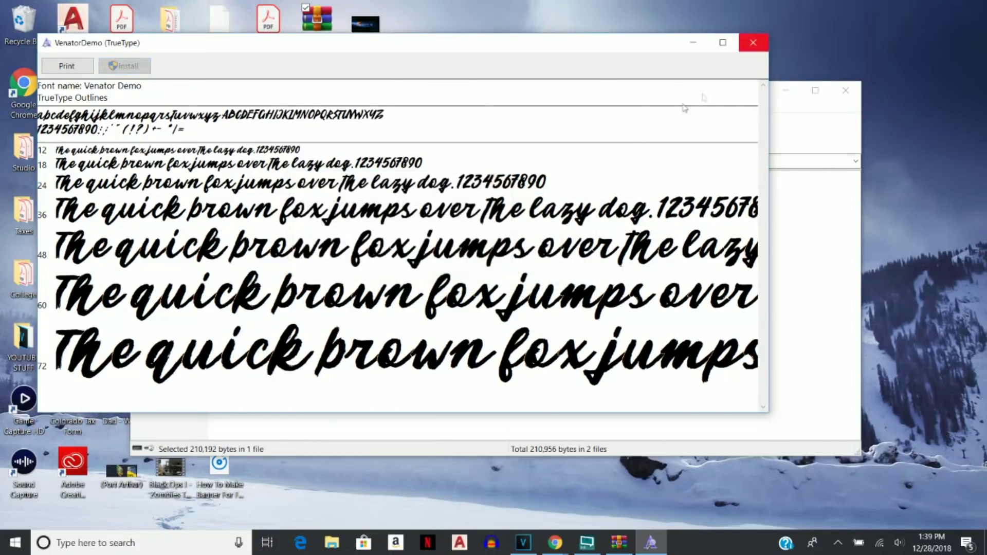
left_click(752, 44)
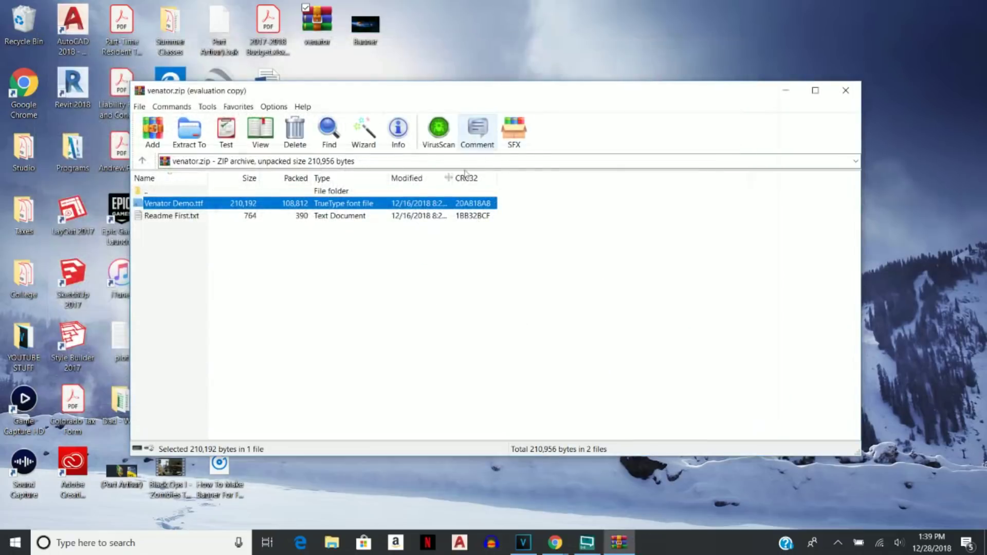
left_click(846, 91)
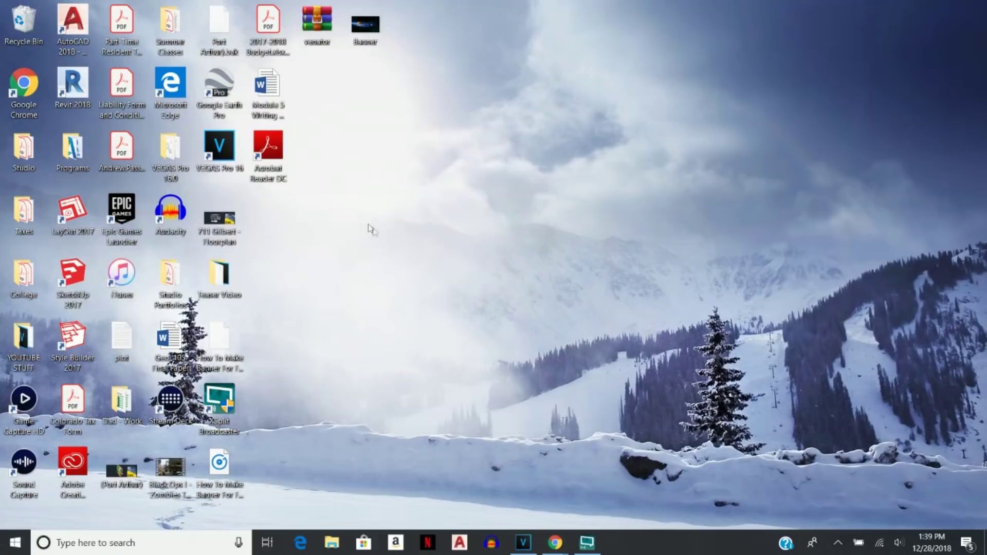
mouse_move(556, 551)
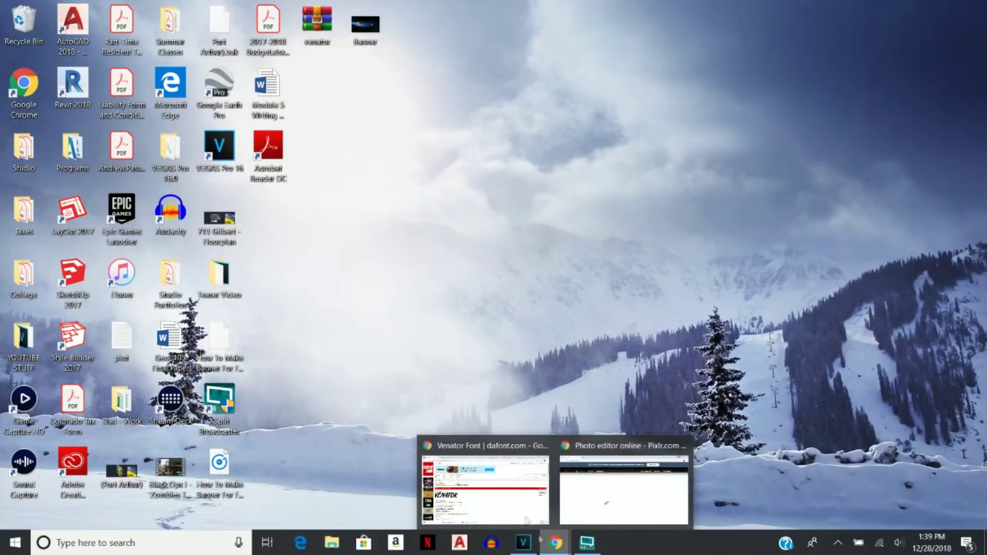
left_click(486, 488)
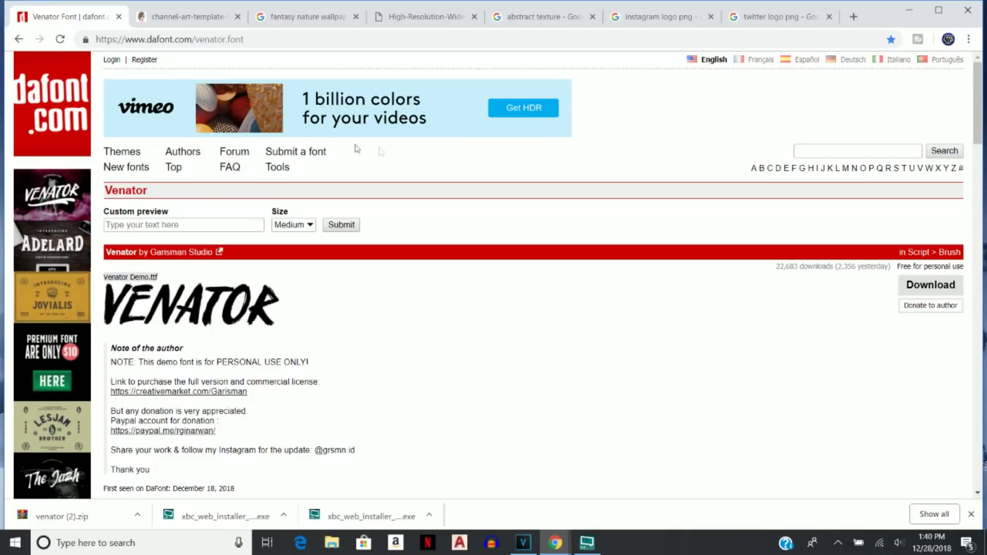
left_click(909, 11)
Switch to the browser window with pixlr.com, launch Pixlr Editor, and allow the site to run Flash
left_click(555, 542)
left_click(621, 480)
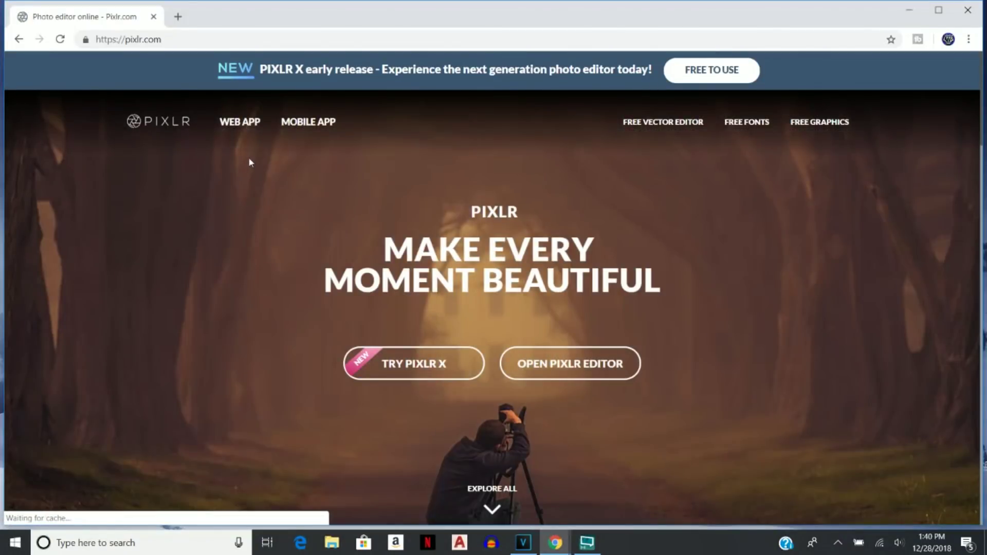
scroll(257, 205, "down", 3)
scroll(247, 210, "down", 1)
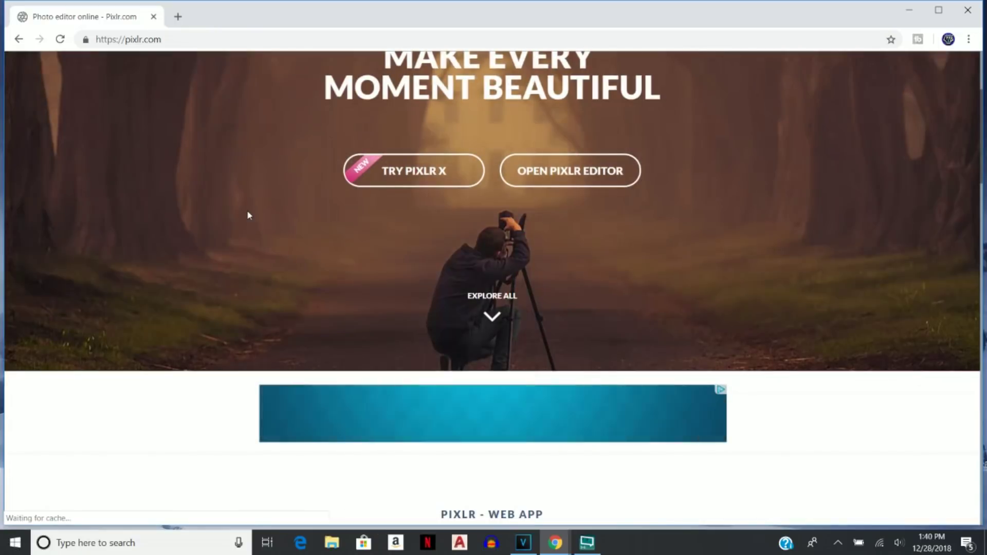
scroll(246, 211, "up", 4)
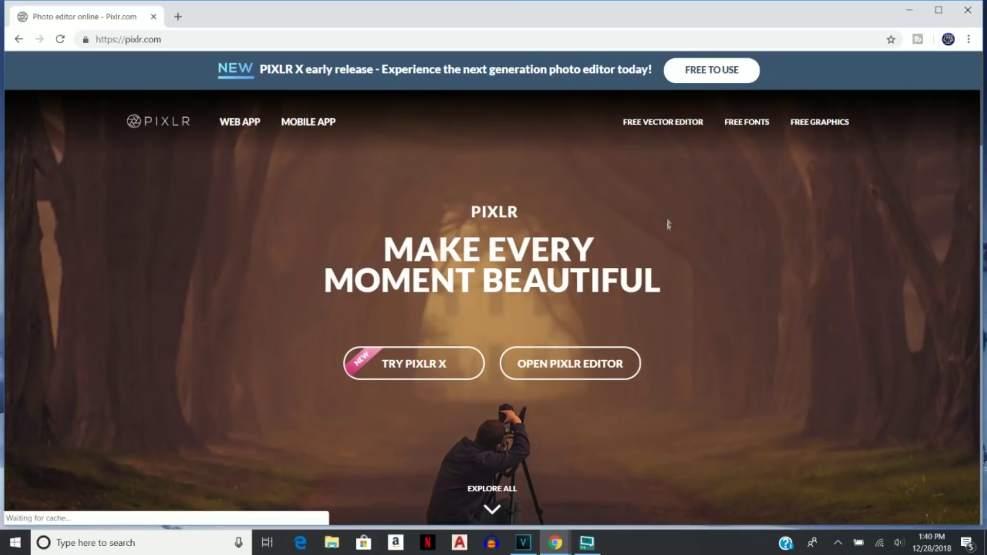
left_click(563, 364)
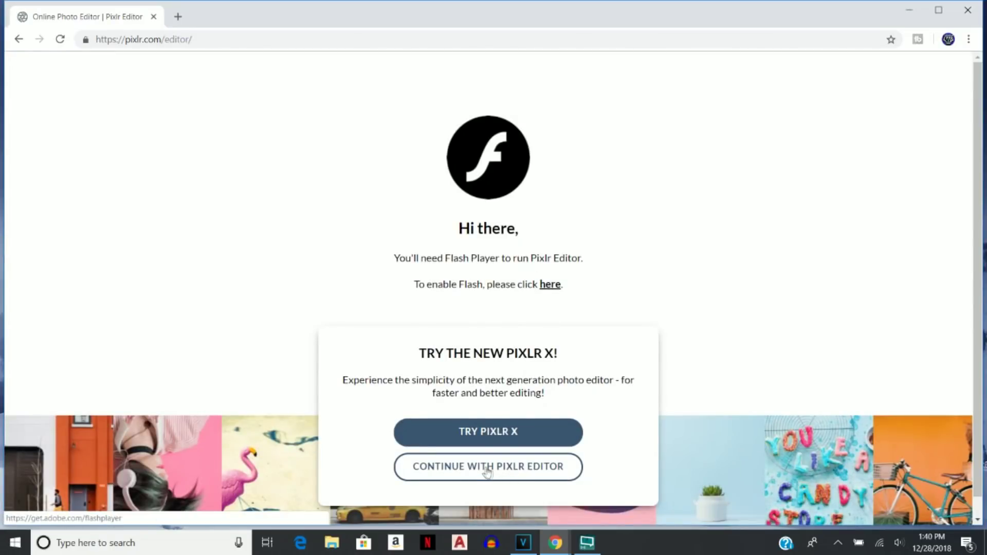
left_click(486, 470)
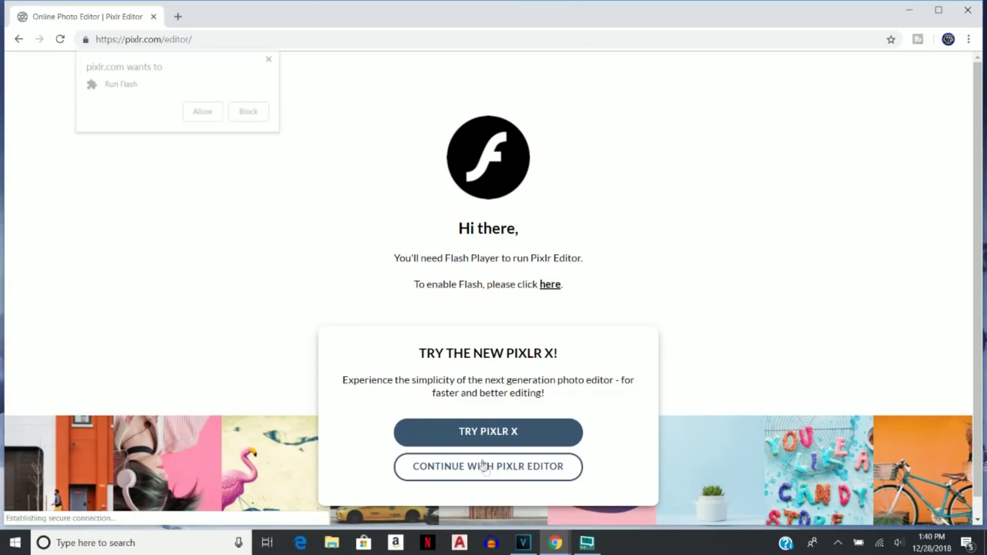
left_click(210, 114)
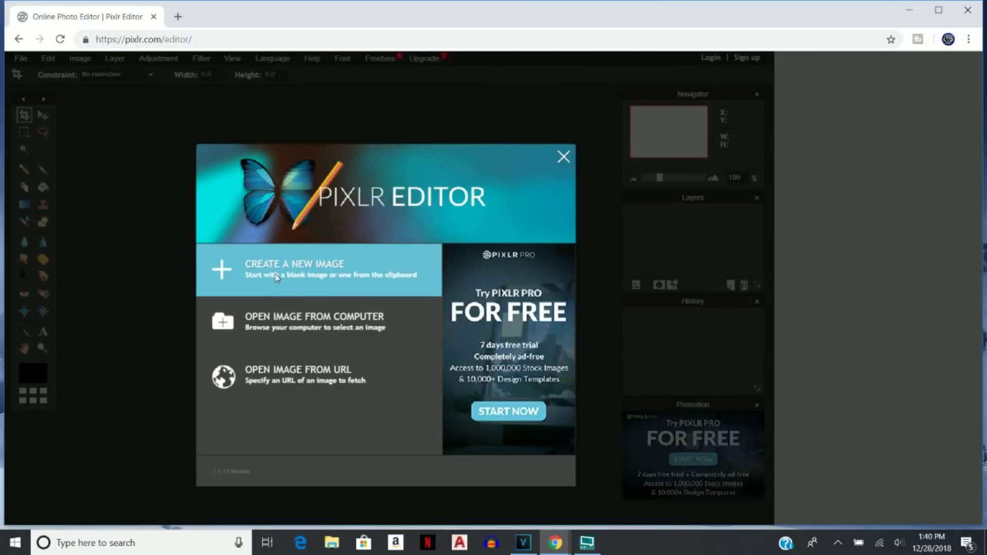
Create a new transparent image 2560 pixels wide and 1440 pixels high and fit the whole canvas in view
left_click(276, 278)
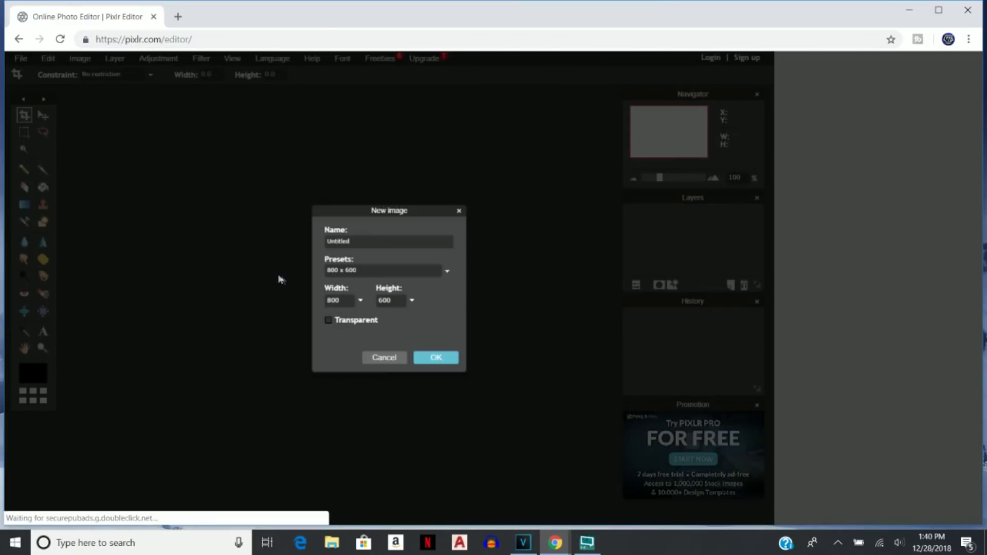
double_click(333, 300)
type("2560")
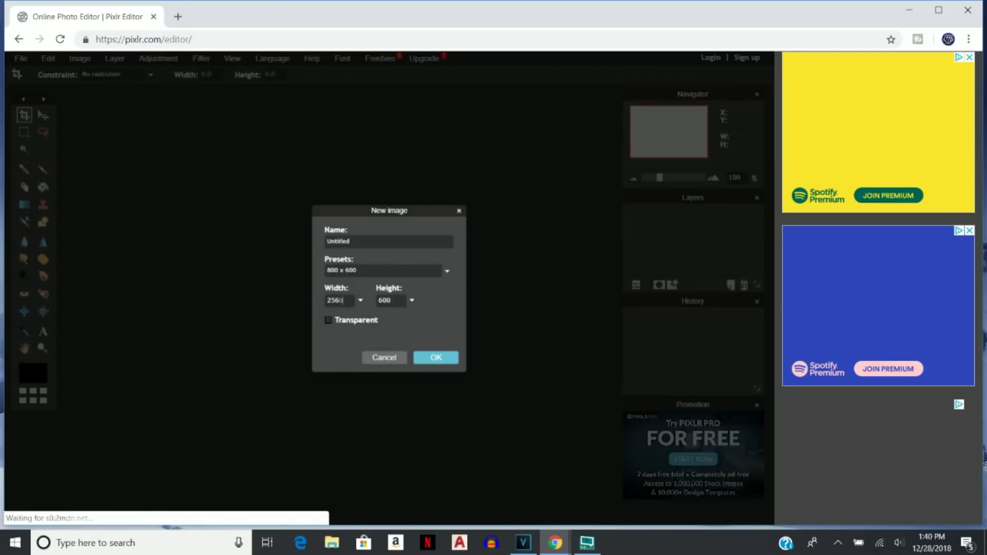
type("1440")
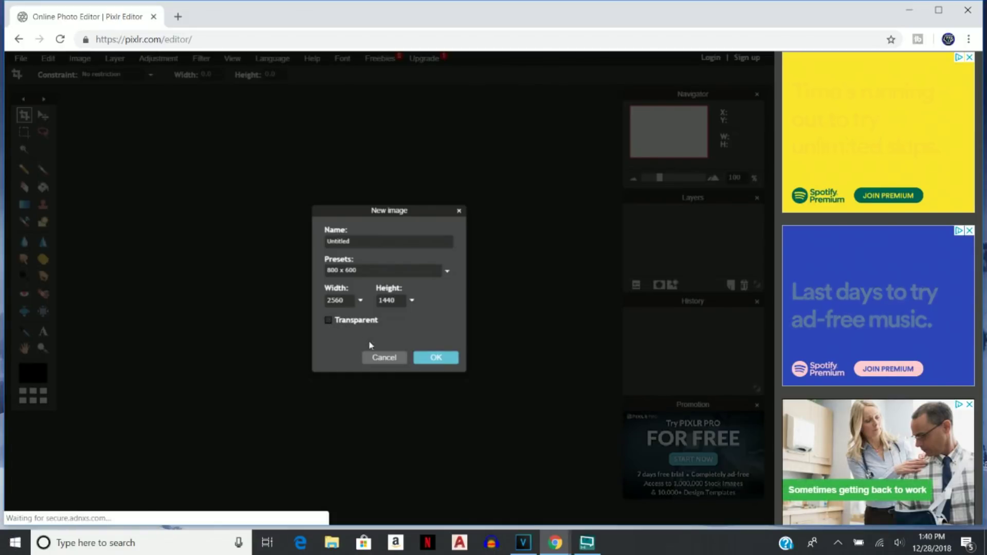
left_click(328, 319)
left_click(439, 358)
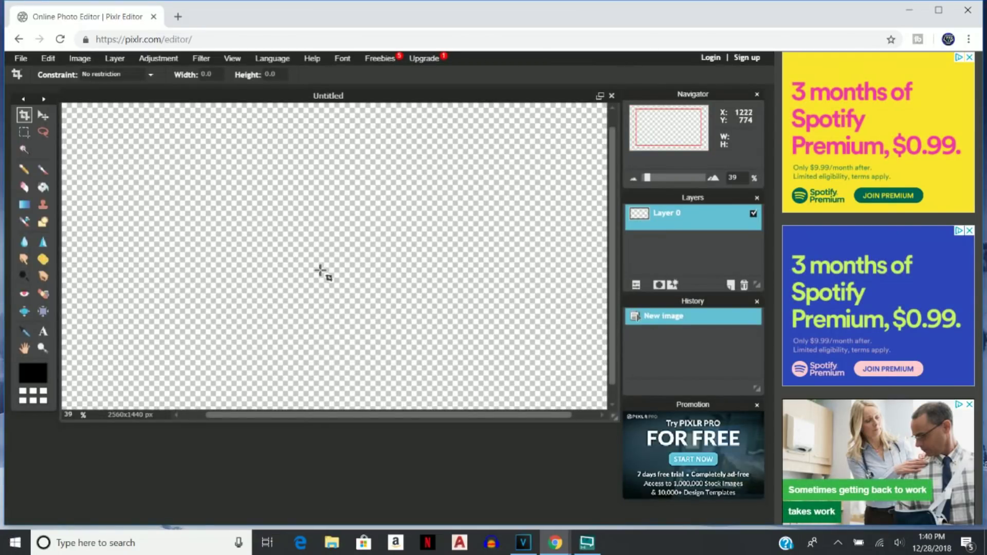
scroll(321, 272, "down", 3)
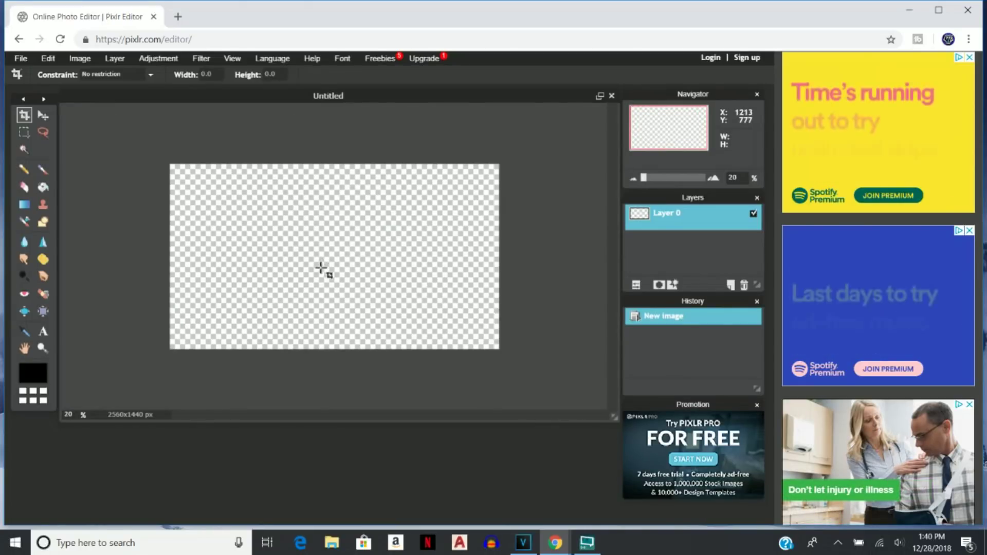
scroll(321, 272, "up", 1)
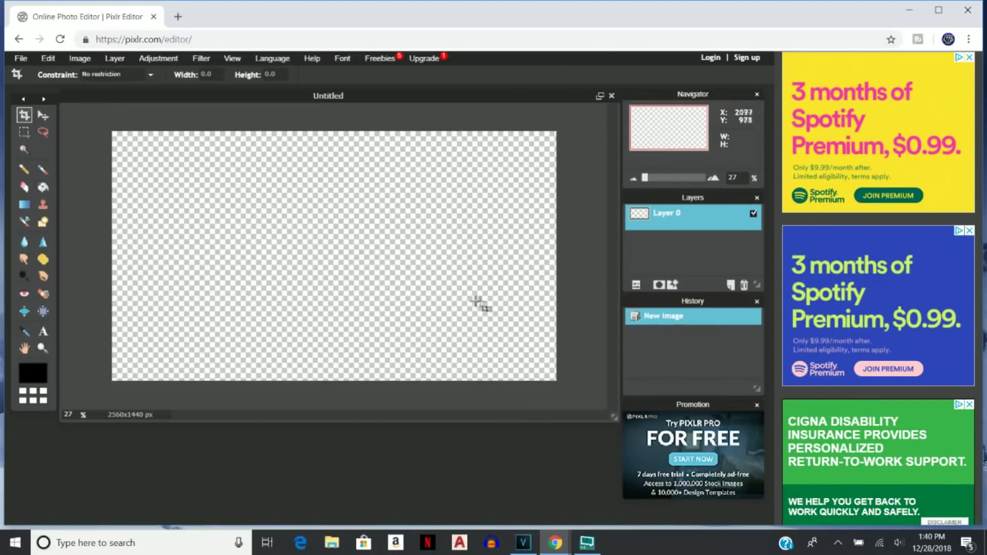
Bring up the channel art template page in the other browser window and start saving the template image as a PNG on the desktop
mouse_move(555, 542)
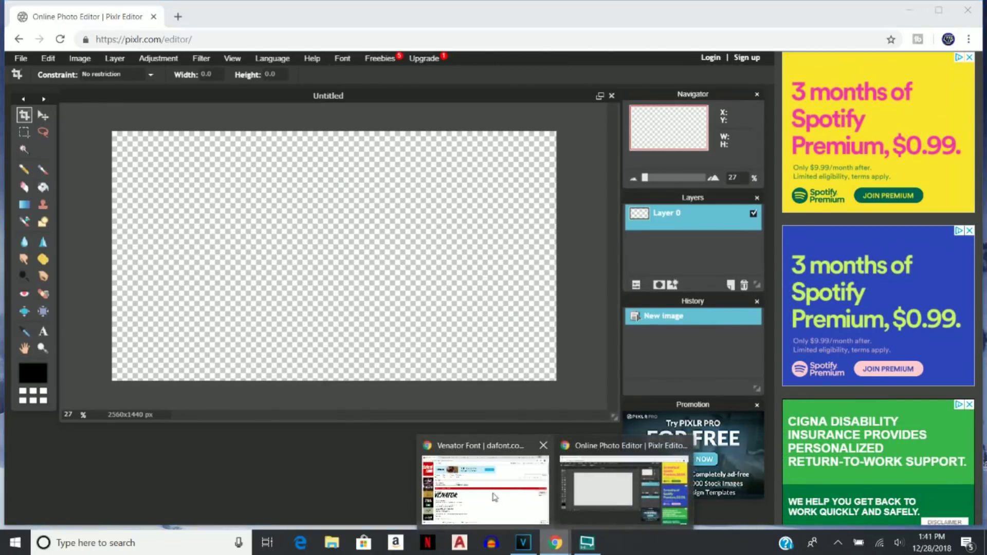
left_click(494, 496)
left_click(205, 24)
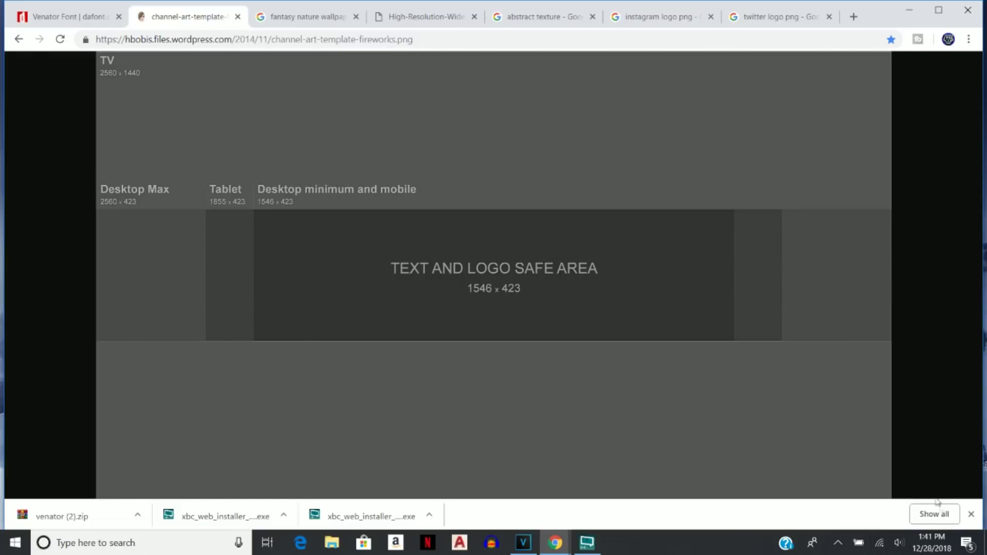
left_click(970, 514)
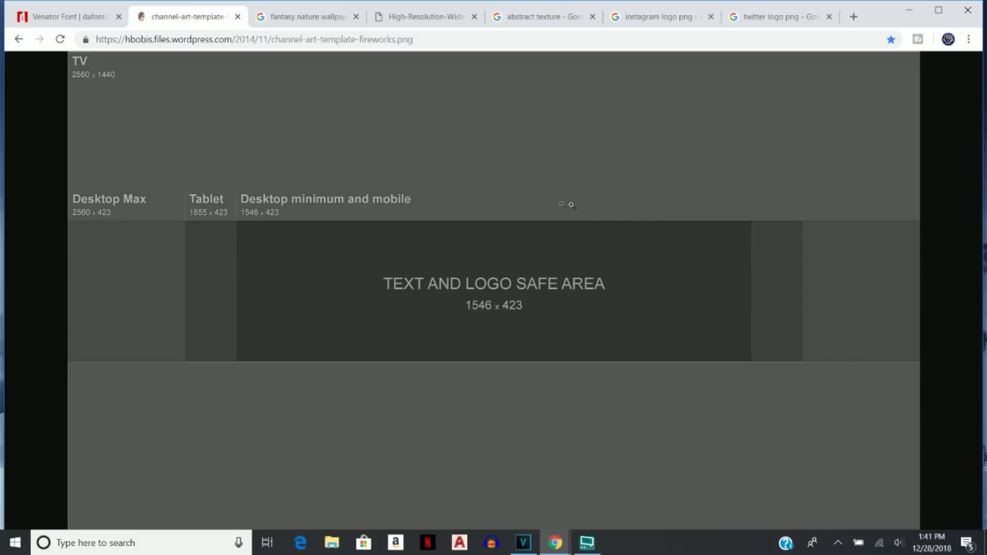
right_click(494, 202)
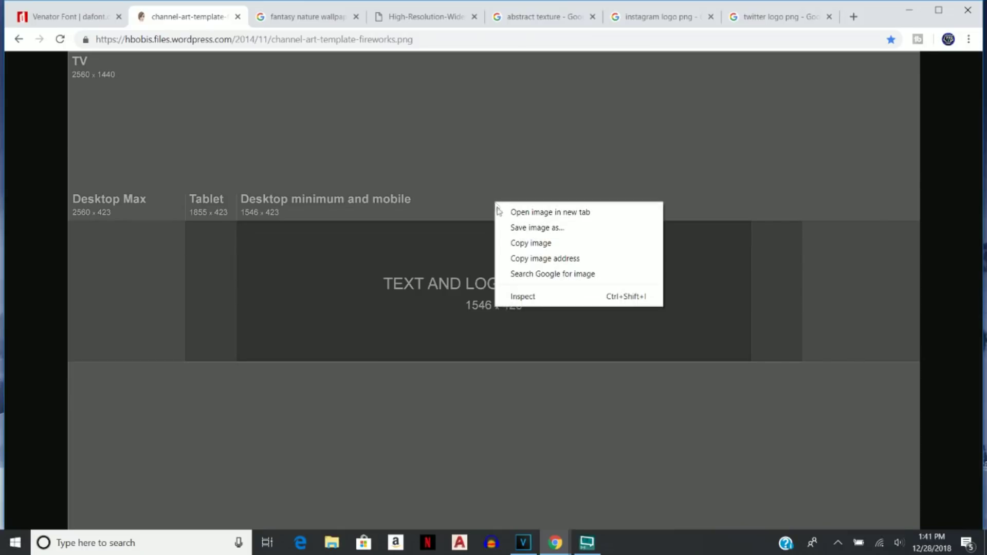
left_click(518, 229)
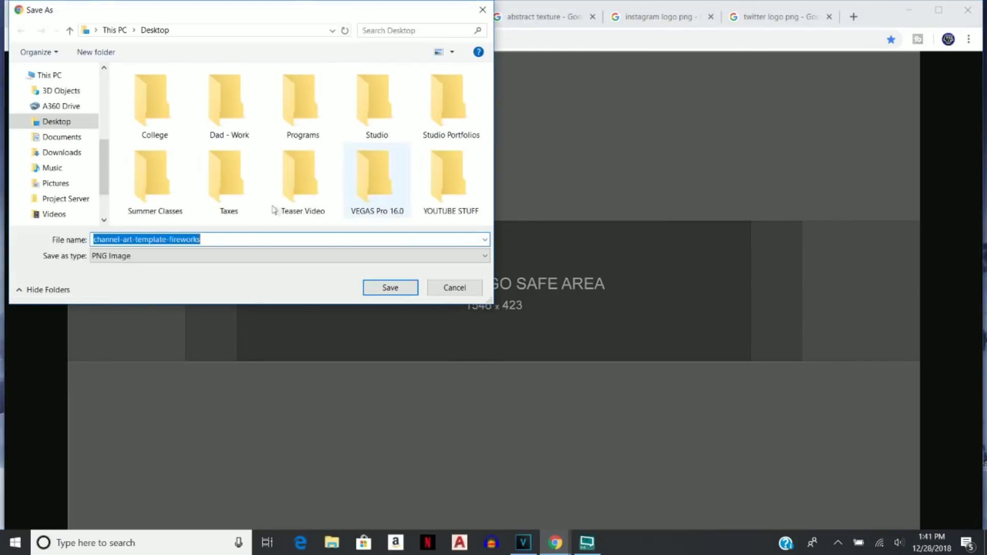